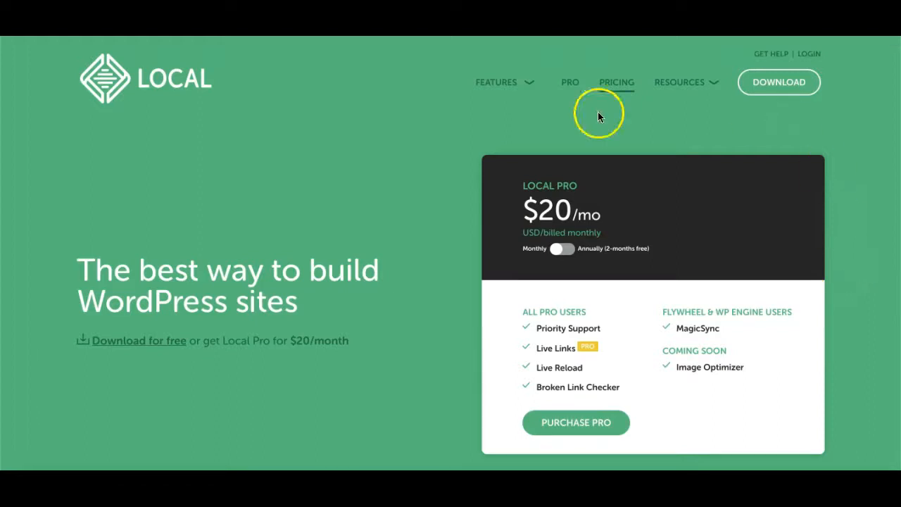
Step: Scroll the Local pricing page down to the Compare our plans table's SSL Support row
{"action": "scroll", "coordinate": [347, 245], "scroll_direction": "down", "scroll_amount": 4}
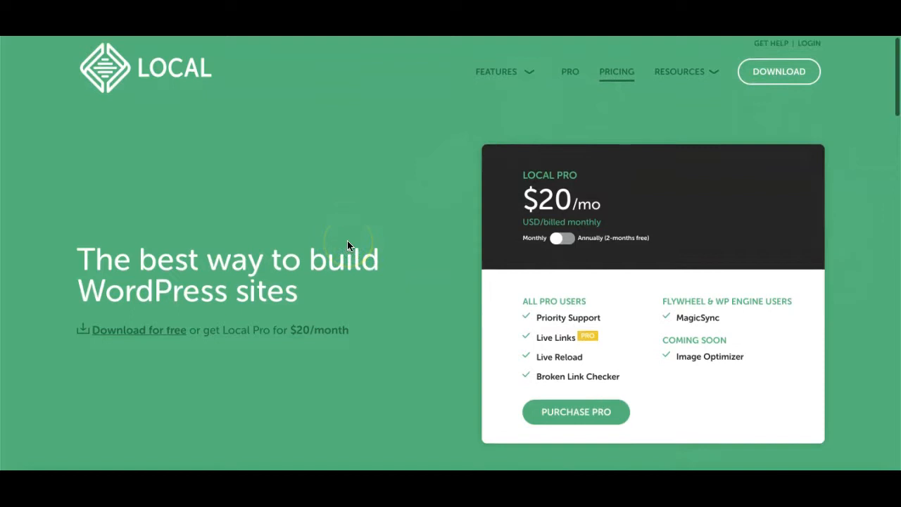
{"action": "scroll", "coordinate": [347, 245], "scroll_direction": "down", "scroll_amount": 5}
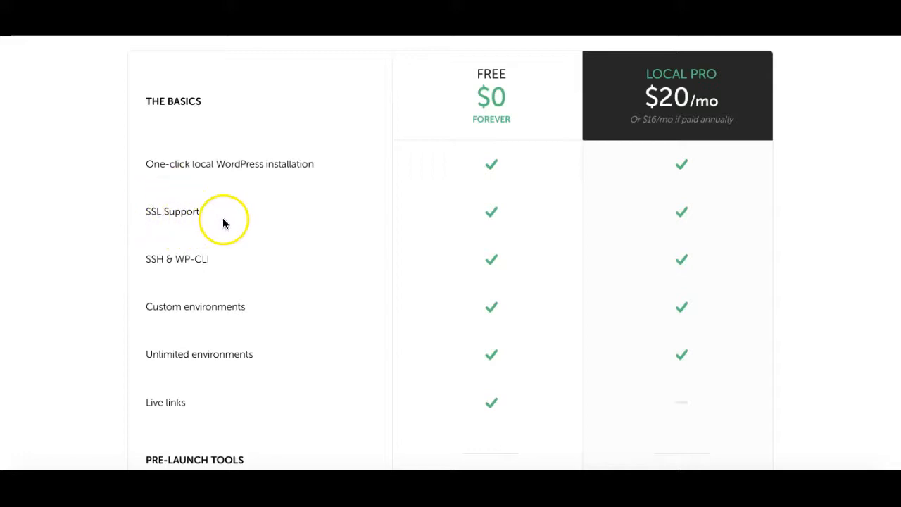
Step: Scroll through the Free vs Local Pro features to the Have any questions? form and back up
{"action": "scroll", "coordinate": [111, 296], "scroll_direction": "down", "scroll_amount": 2}
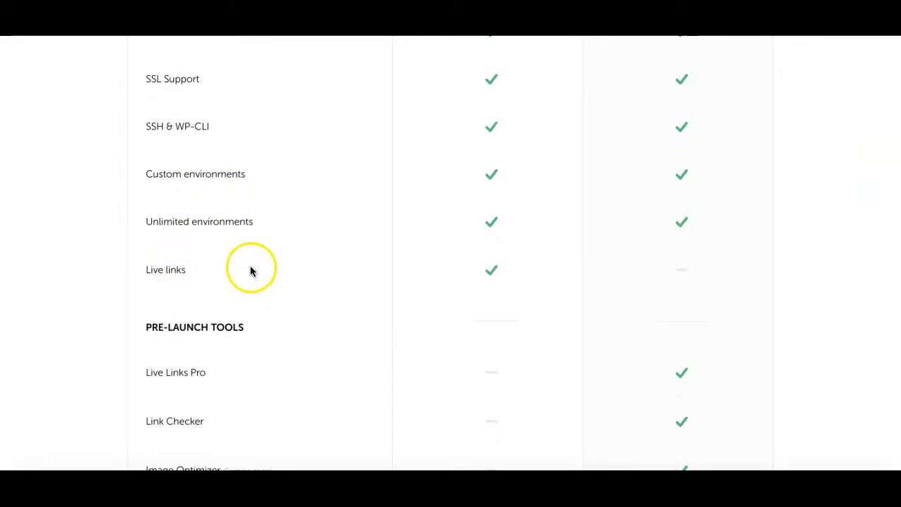
{"action": "scroll", "coordinate": [261, 348], "scroll_direction": "down", "scroll_amount": 1}
{"action": "scroll", "coordinate": [261, 347], "scroll_direction": "down", "scroll_amount": 1}
{"action": "scroll", "coordinate": [262, 347], "scroll_direction": "up", "scroll_amount": 1}
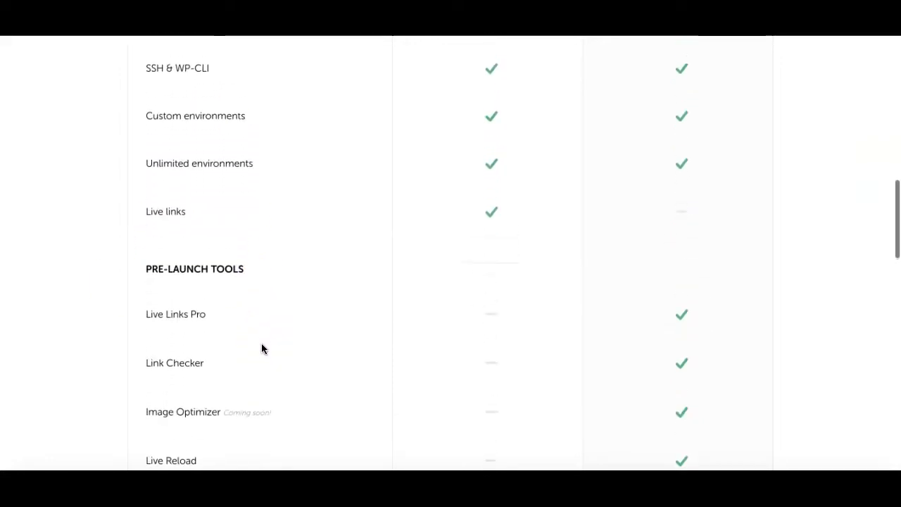
{"action": "scroll", "coordinate": [524, 385], "scroll_direction": "down", "scroll_amount": 2}
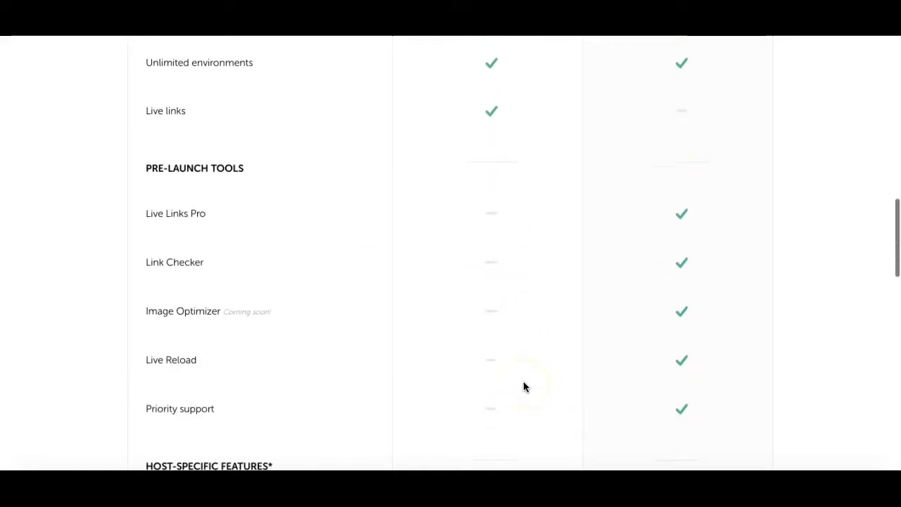
{"action": "scroll", "coordinate": [524, 381], "scroll_direction": "down", "scroll_amount": 1}
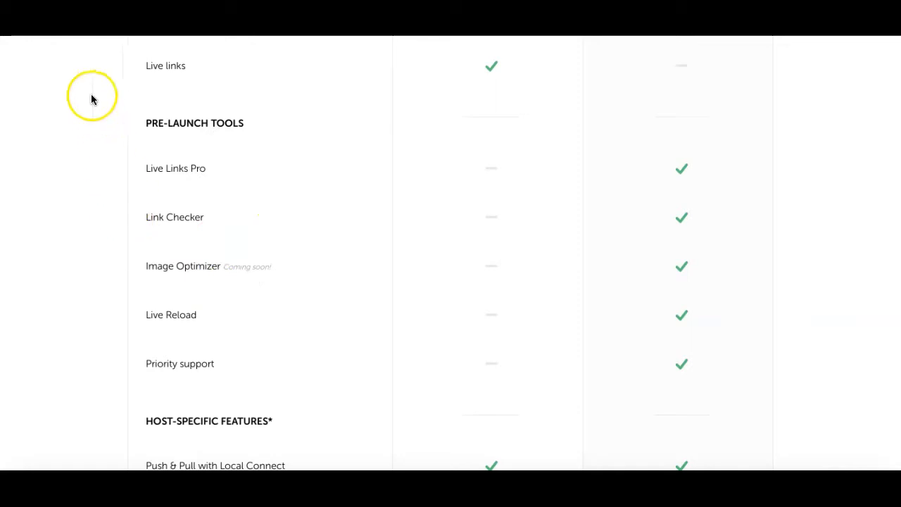
{"action": "scroll", "coordinate": [216, 268], "scroll_direction": "down", "scroll_amount": 1}
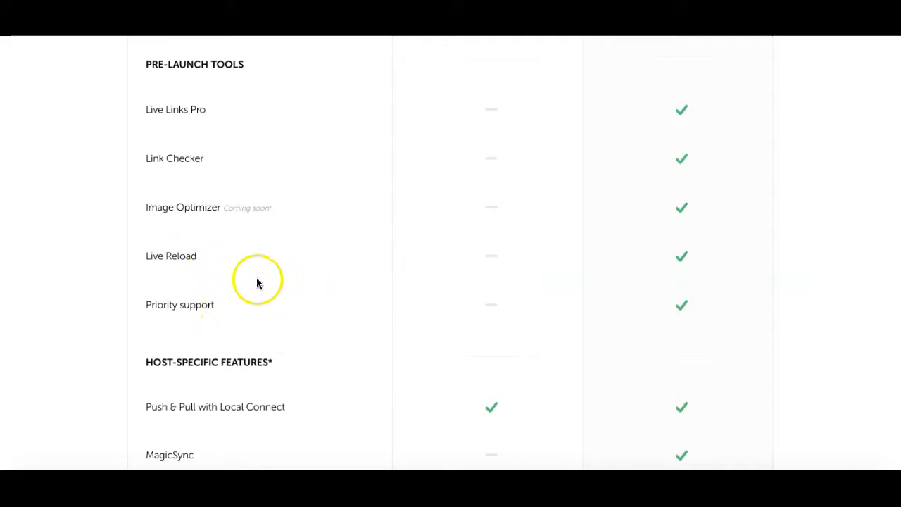
{"action": "scroll", "coordinate": [352, 308], "scroll_direction": "down", "scroll_amount": 2}
{"action": "scroll", "coordinate": [352, 308], "scroll_direction": "up", "scroll_amount": 1}
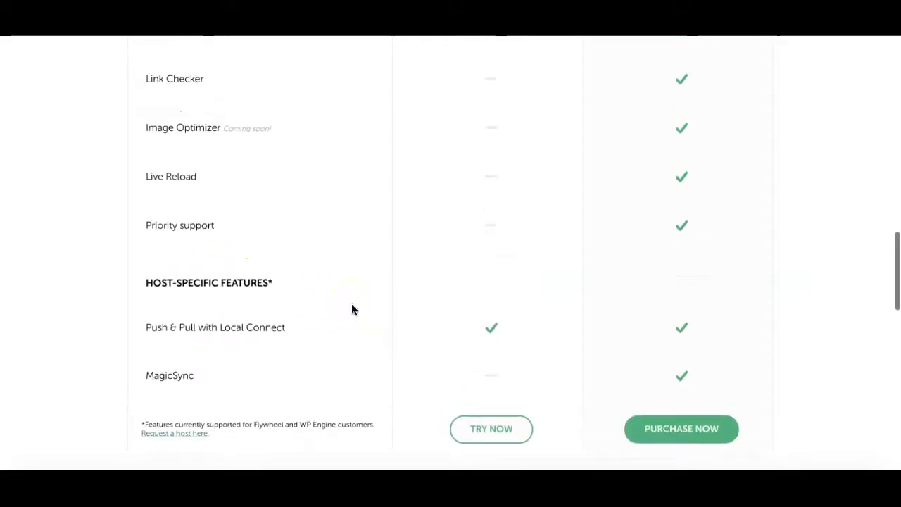
{"action": "scroll", "coordinate": [352, 308], "scroll_direction": "down", "scroll_amount": 5}
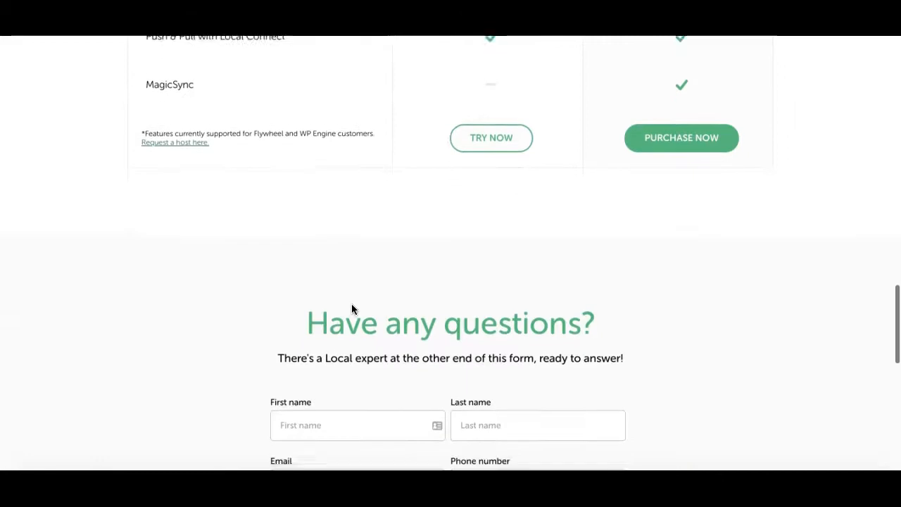
{"action": "scroll", "coordinate": [352, 308], "scroll_direction": "up", "scroll_amount": 2}
{"action": "scroll", "coordinate": [600, 279], "scroll_direction": "up", "scroll_amount": 13}
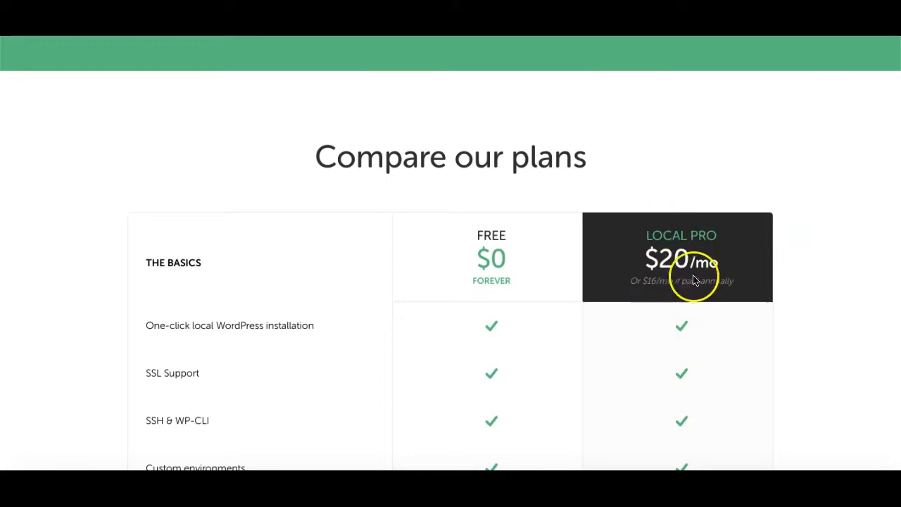
{"action": "scroll", "coordinate": [792, 318], "scroll_direction": "down", "scroll_amount": 3}
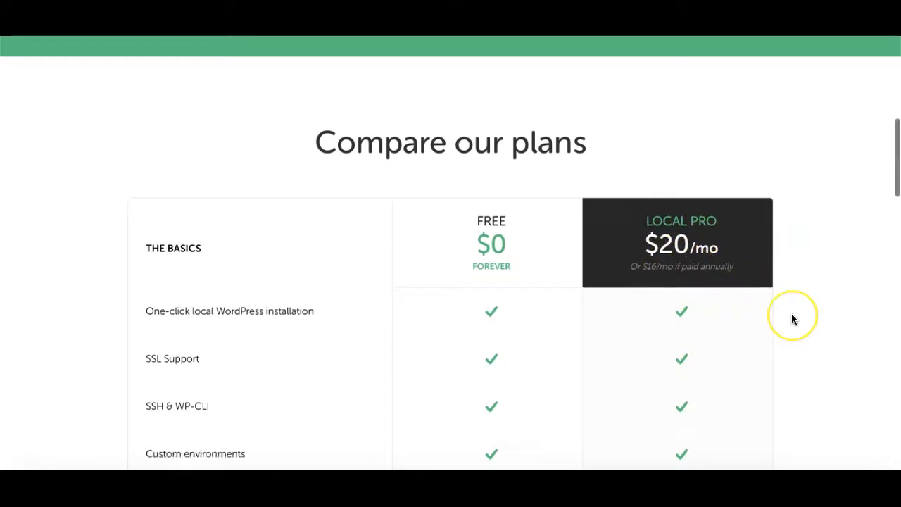
{"action": "scroll", "coordinate": [791, 319], "scroll_direction": "down", "scroll_amount": 10}
{"action": "scroll", "coordinate": [792, 319], "scroll_direction": "up", "scroll_amount": 7}
{"action": "scroll", "coordinate": [791, 319], "scroll_direction": "down", "scroll_amount": 5}
{"action": "scroll", "coordinate": [792, 314], "scroll_direction": "down", "scroll_amount": 3}
{"action": "scroll", "coordinate": [791, 314], "scroll_direction": "up", "scroll_amount": 20}
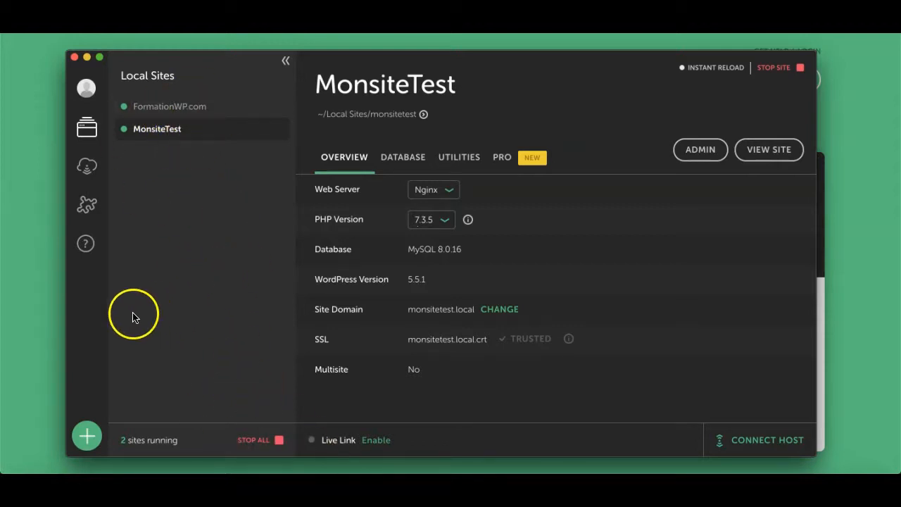
Step: Launch Local's new-site wizard from the sidebar's + button
{"action": "left_click", "coordinate": [87, 437]}
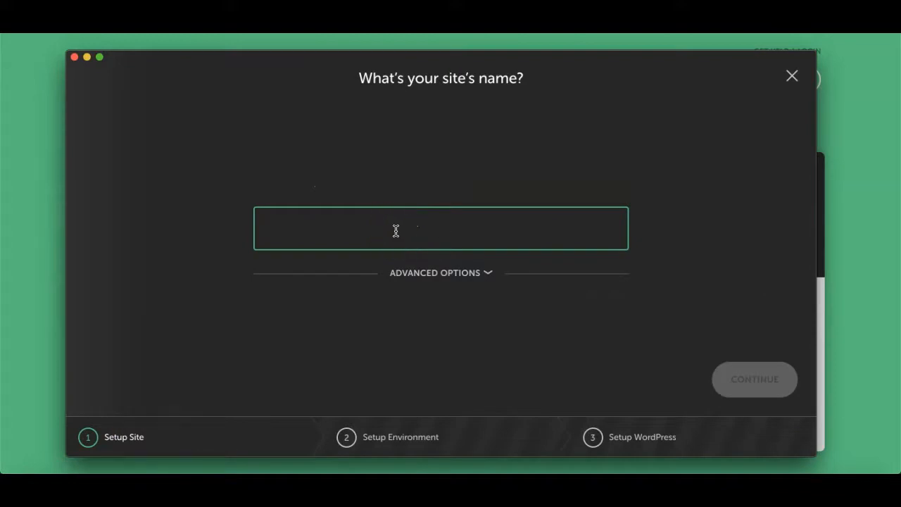
Step: Name the site monsiteWP and review its monsitewp.local domain and path under Advanced Options
{"action": "type", "text": "monsiteWP"}
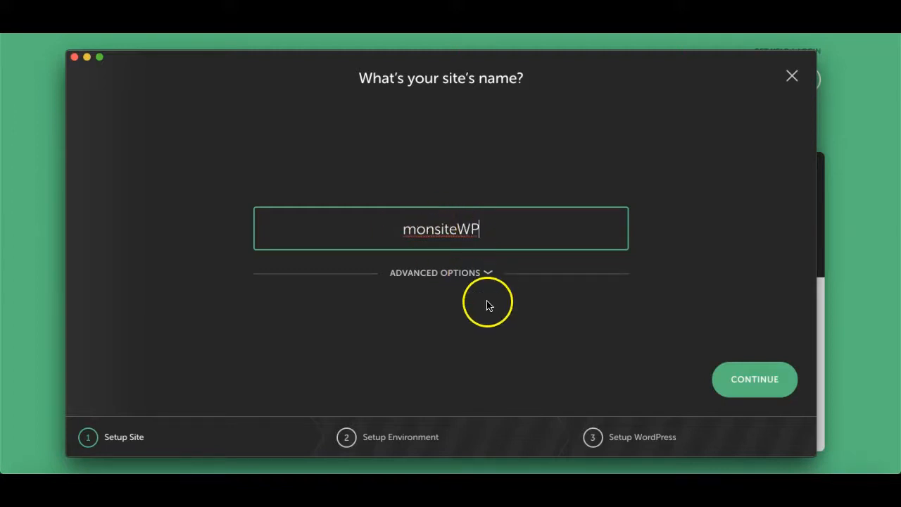
{"action": "left_click", "coordinate": [490, 275]}
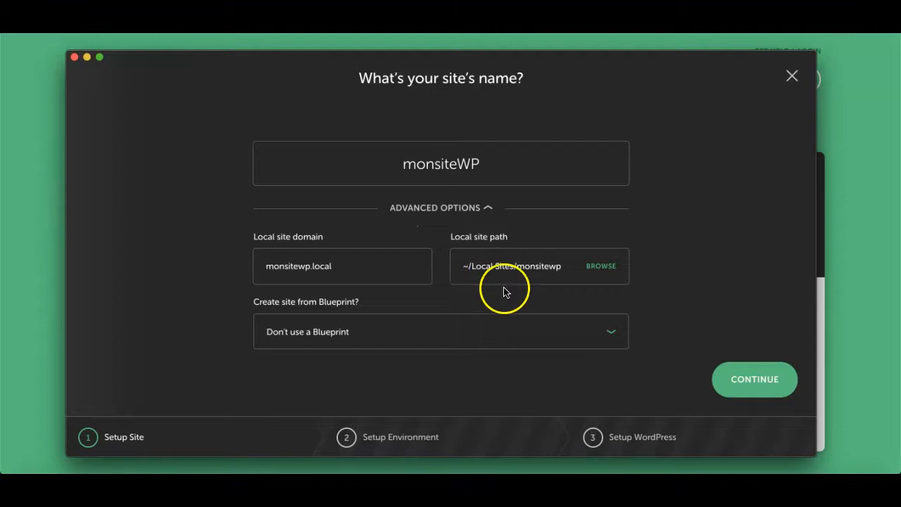
{"action": "left_click", "coordinate": [474, 206]}
Step: Keep the Preferred environment, set the WordPress admin credentials, and add the monsiteWP site
{"action": "left_click", "coordinate": [762, 377]}
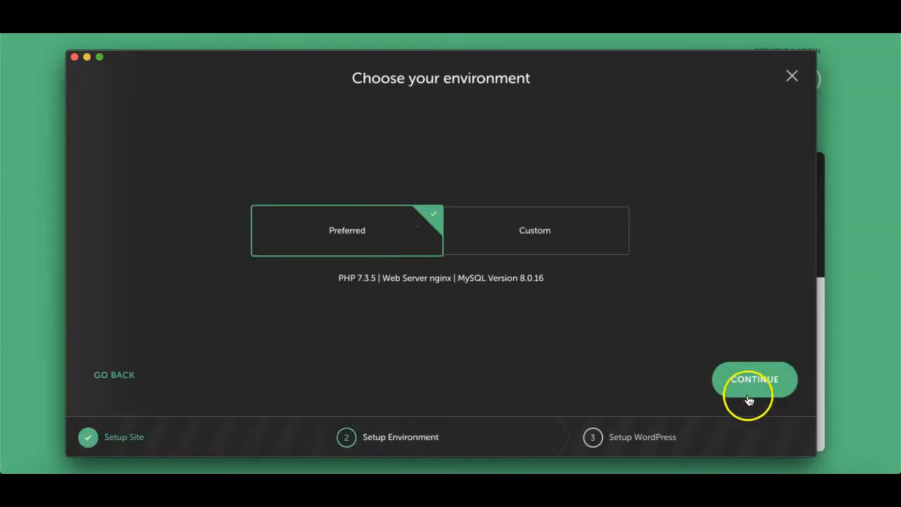
{"action": "left_click", "coordinate": [774, 391]}
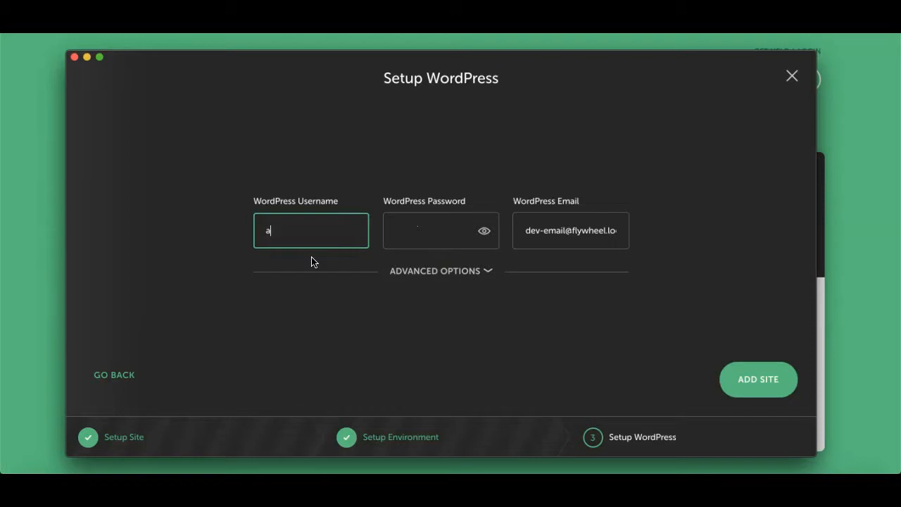
{"action": "left_click", "coordinate": [426, 233]}
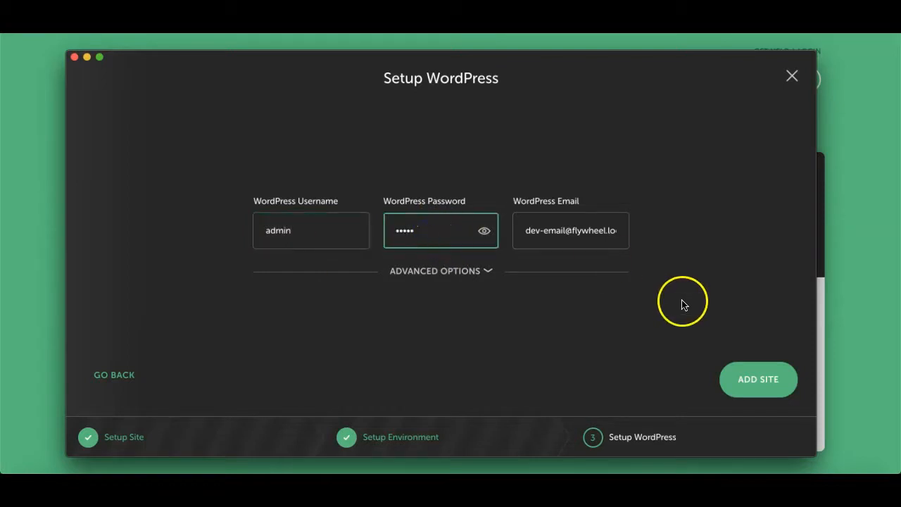
{"action": "left_click_drag", "start_coordinate": [576, 229], "coordinate": [635, 237]}
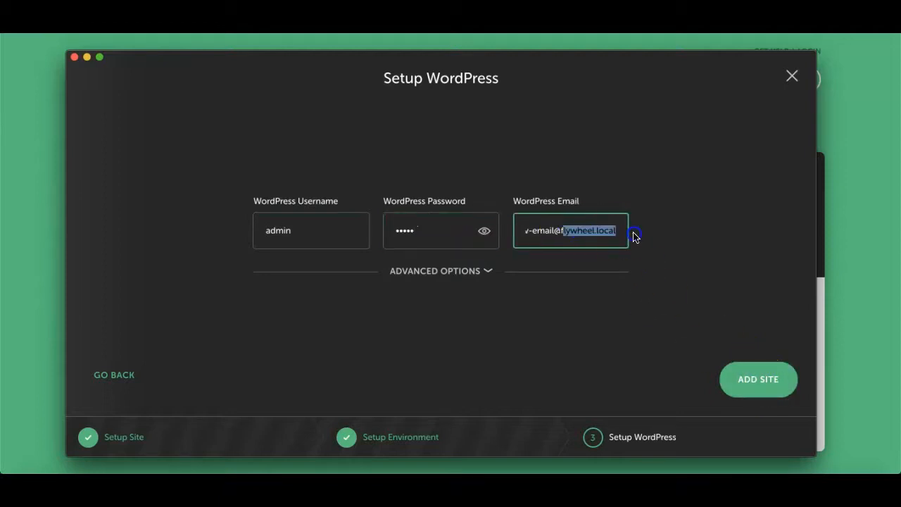
{"action": "left_click", "coordinate": [762, 380]}
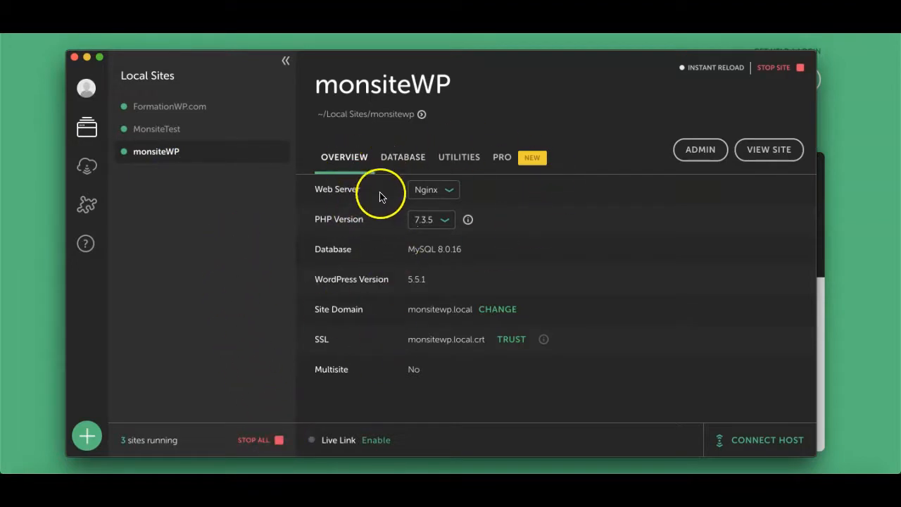
Step: Once monsiteWP has started, leave its web server set to Nginx
{"action": "left_click", "coordinate": [453, 193]}
{"action": "left_click", "coordinate": [507, 205]}
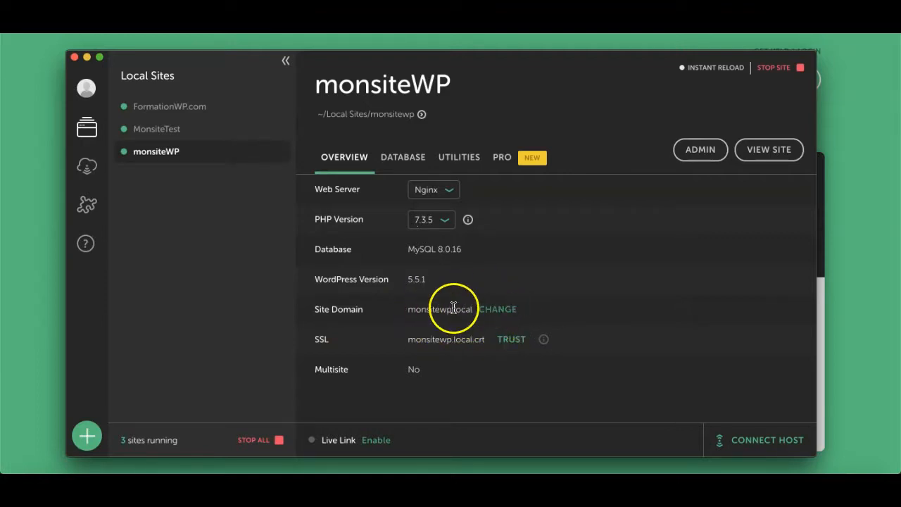
Step: Change the site domain from monsitewp.local to MonsiteWP in the Change Site Domain dialog
{"action": "left_click", "coordinate": [498, 309]}
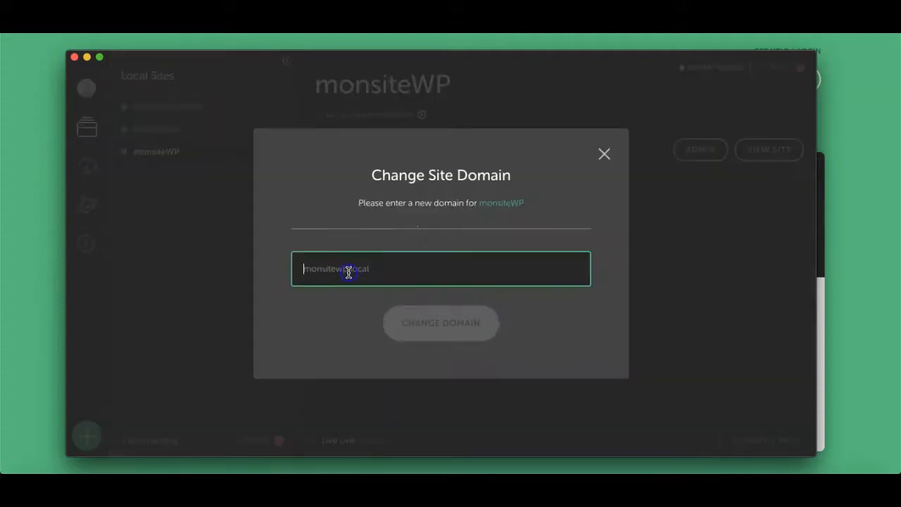
{"action": "type", "text": "MonsiteWP"}
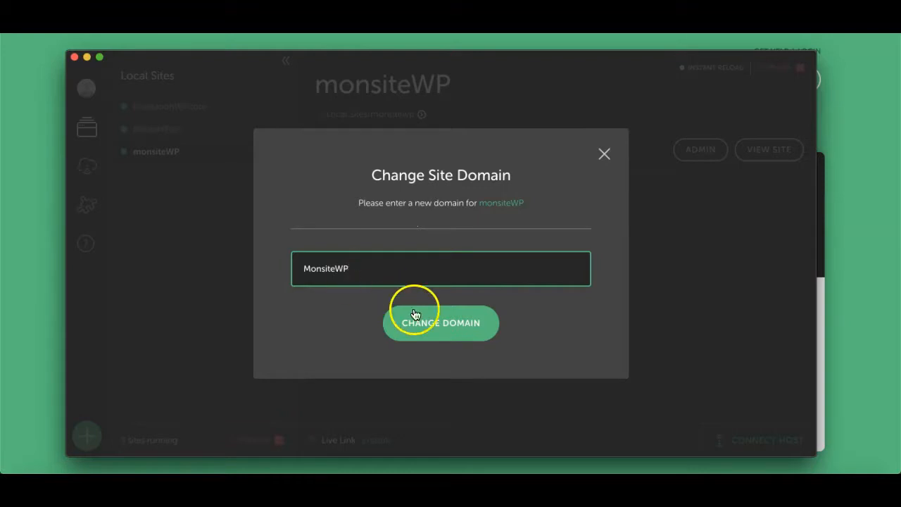
{"action": "left_click", "coordinate": [435, 318]}
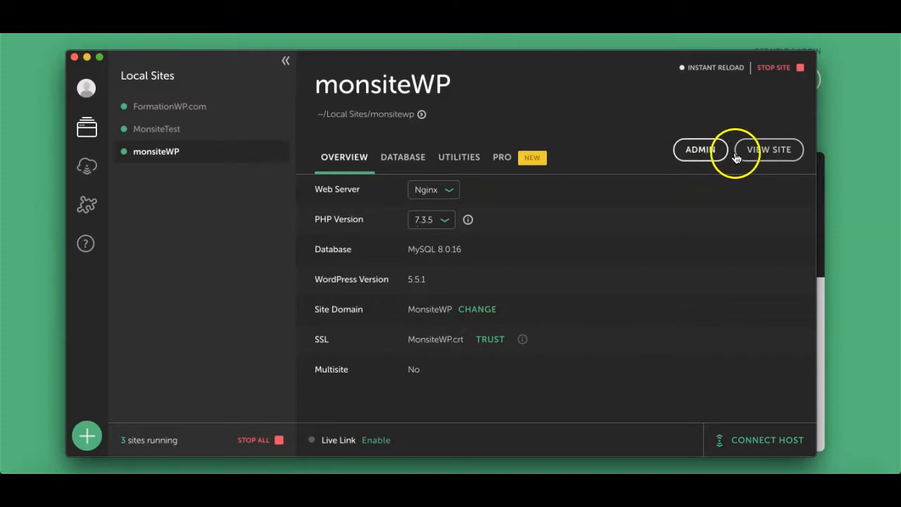
Step: Open monsiteWP in Chrome, where it loads as not secure, then return to Local
{"action": "left_click", "coordinate": [778, 159]}
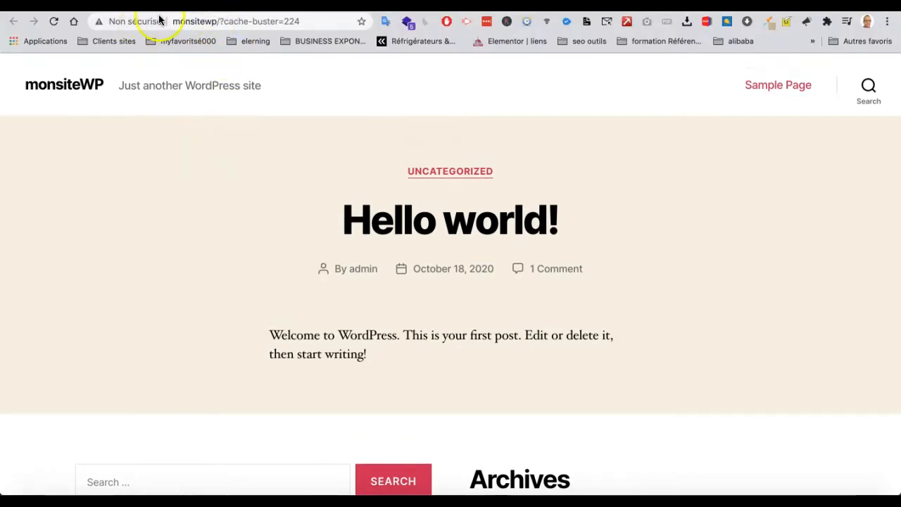
{"action": "left_click", "coordinate": [192, 21]}
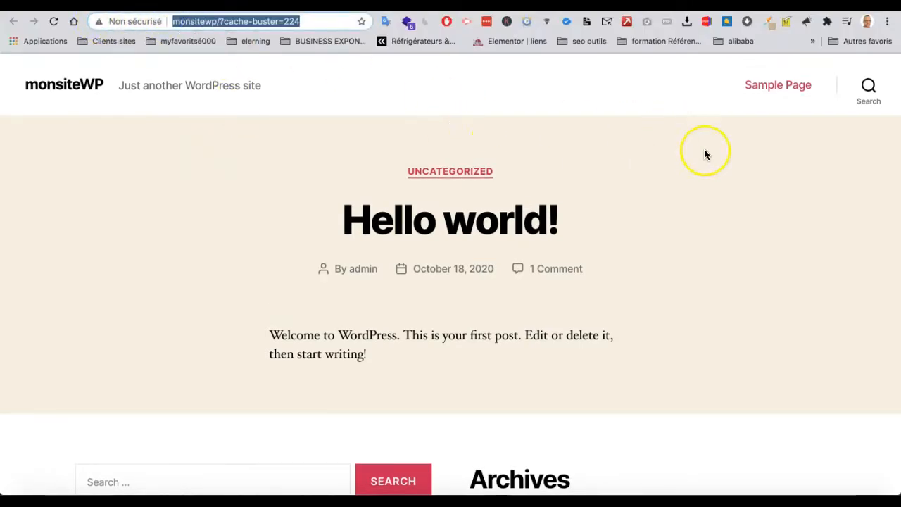
{"action": "key", "text": "super+Tab"}
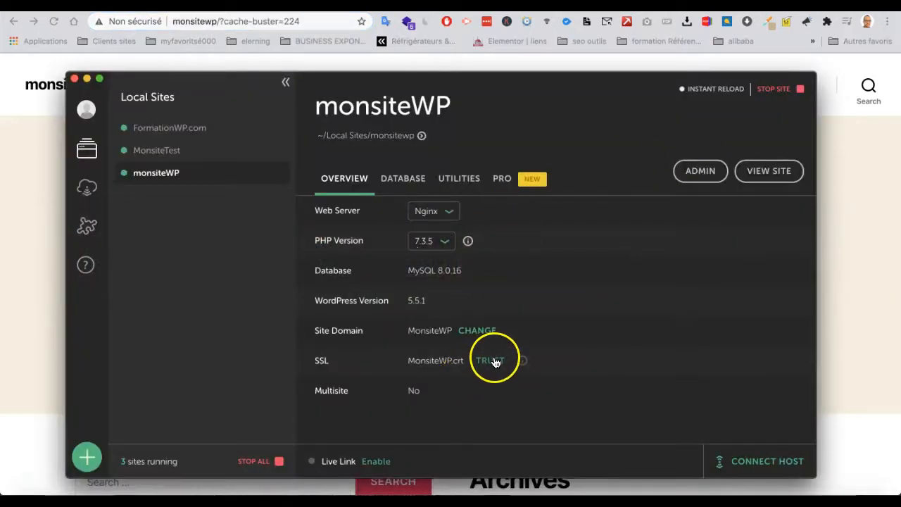
Step: Trust the MonsiteWP.crt certificate with the macOS admin password, then open the WordPress admin login
{"action": "left_click", "coordinate": [491, 362]}
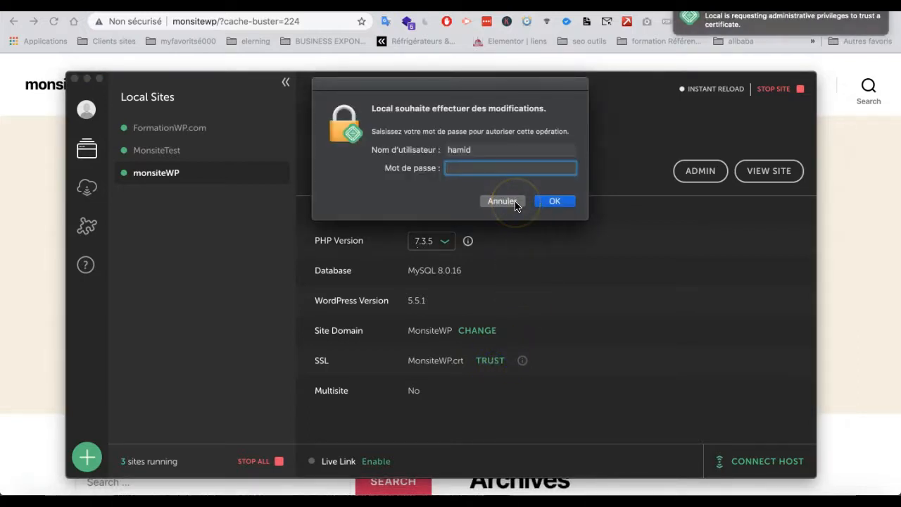
{"action": "left_click", "coordinate": [501, 202]}
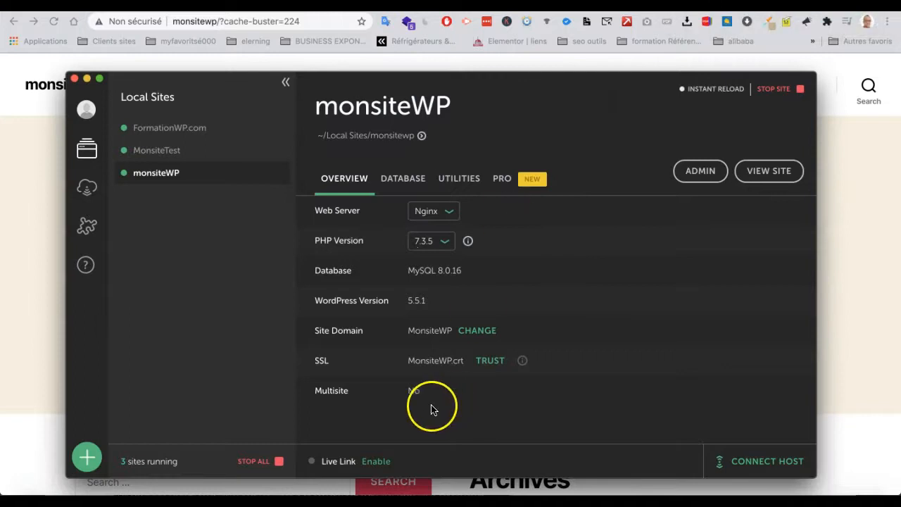
{"action": "left_click", "coordinate": [489, 363]}
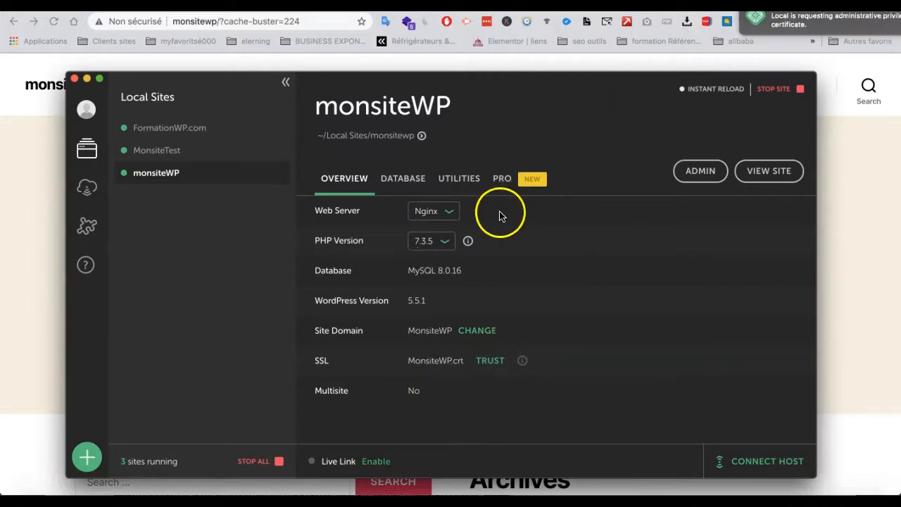
{"action": "type", "text": "•"}
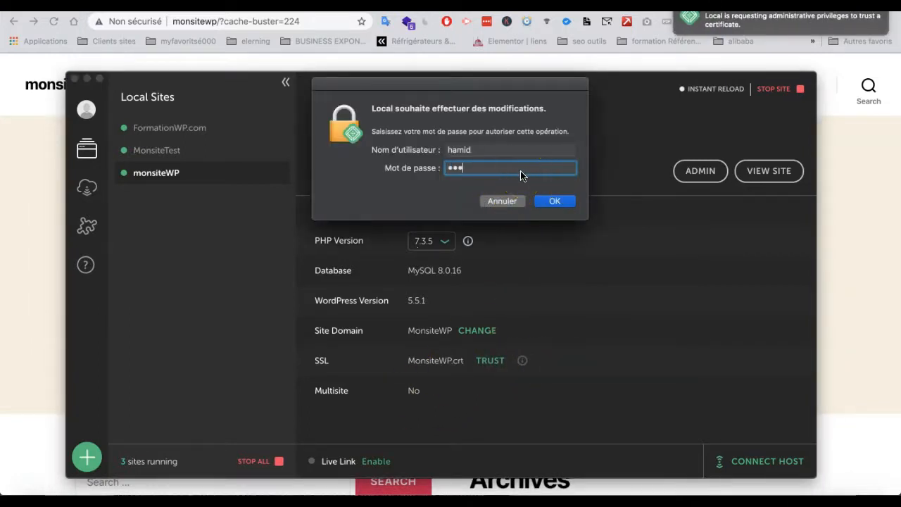
{"action": "key", "text": "Return"}
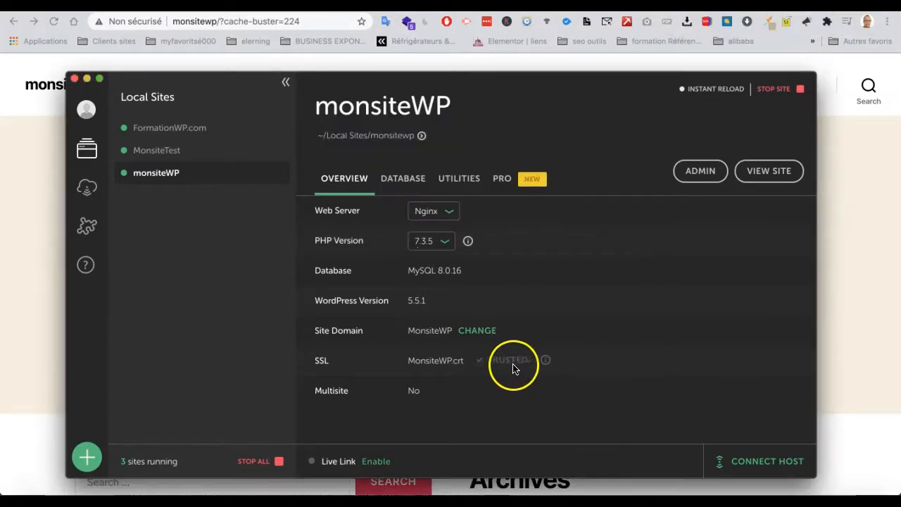
{"action": "left_click", "coordinate": [701, 170]}
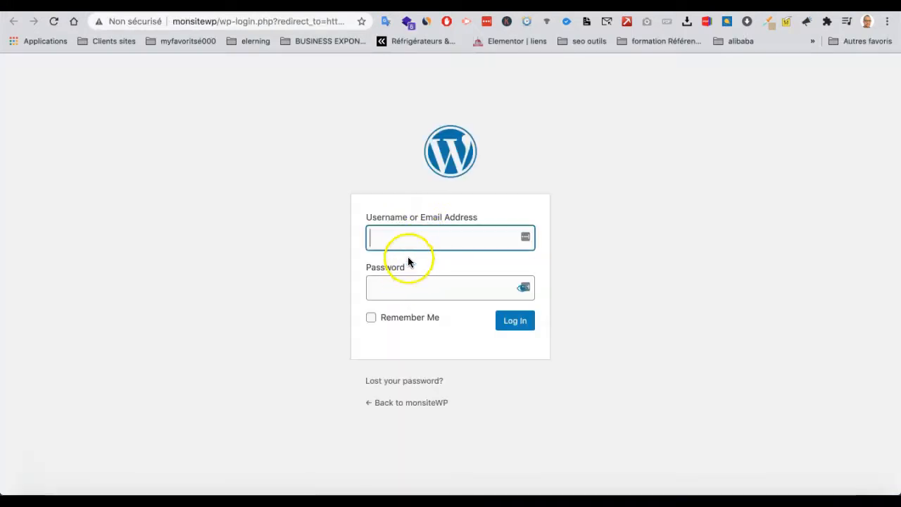
Step: Sign in to monsiteWP's WordPress admin with the admin username and the account password
{"action": "type", "text": "dmin"}
{"action": "key", "text": "Tab"}
{"action": "type", "text": "admin"}
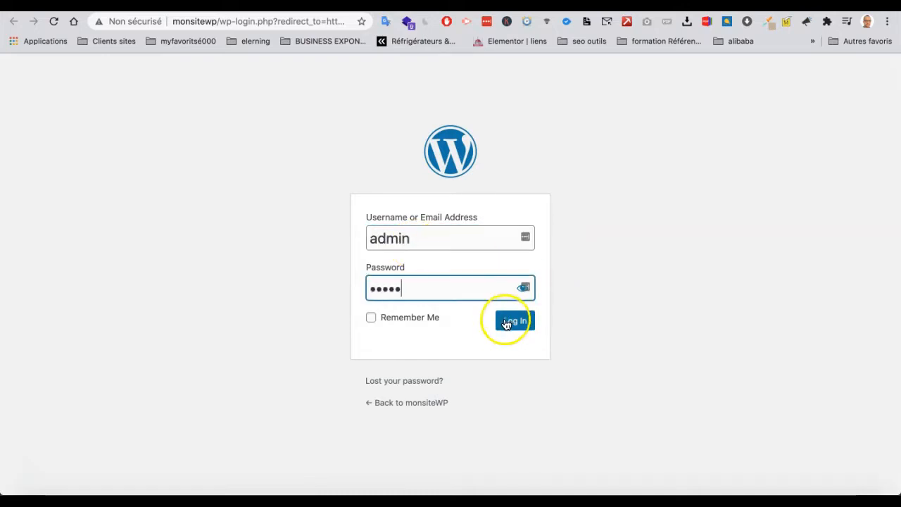
{"action": "left_click", "coordinate": [507, 322]}
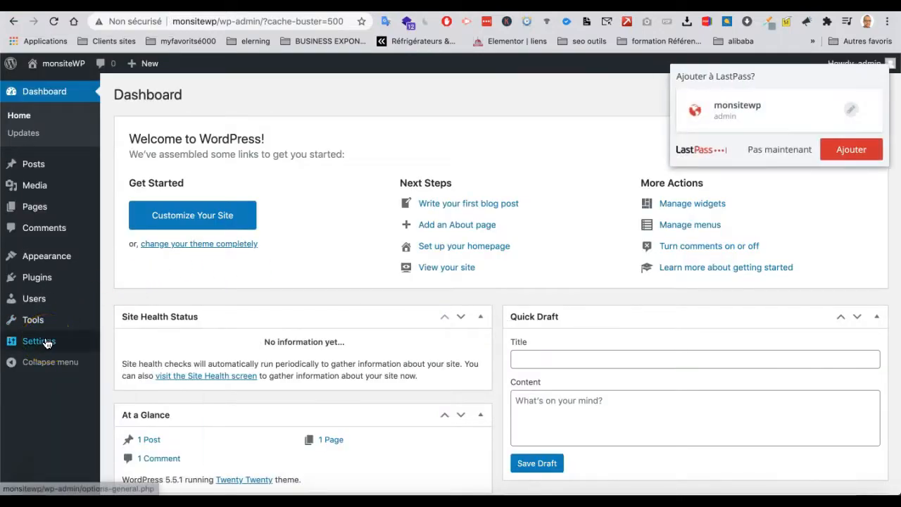
{"action": "mouse_move", "coordinate": [46, 343]}
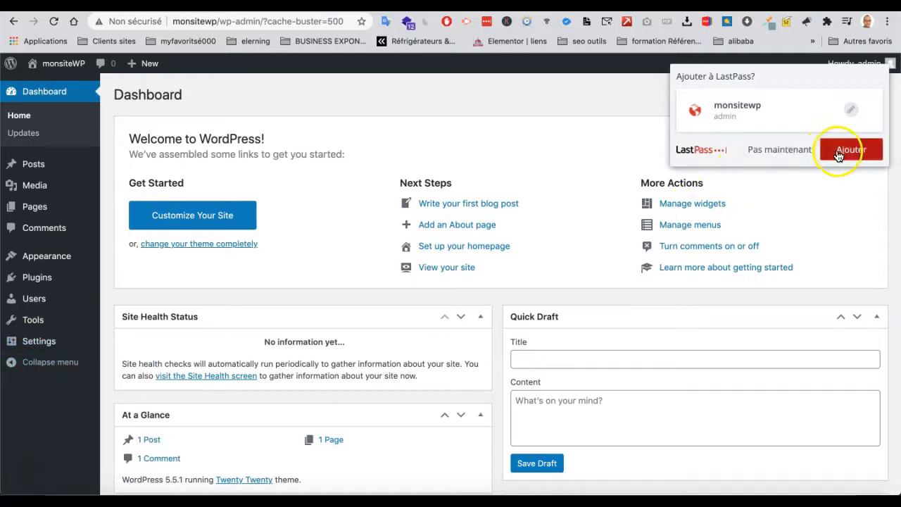
{"action": "left_click", "coordinate": [785, 156]}
{"action": "mouse_move", "coordinate": [44, 348]}
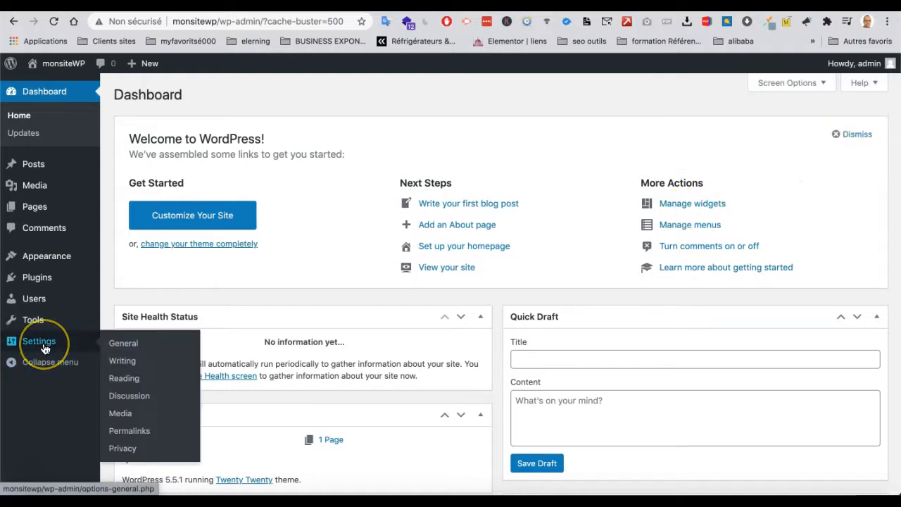
{"action": "left_click", "coordinate": [126, 345]}
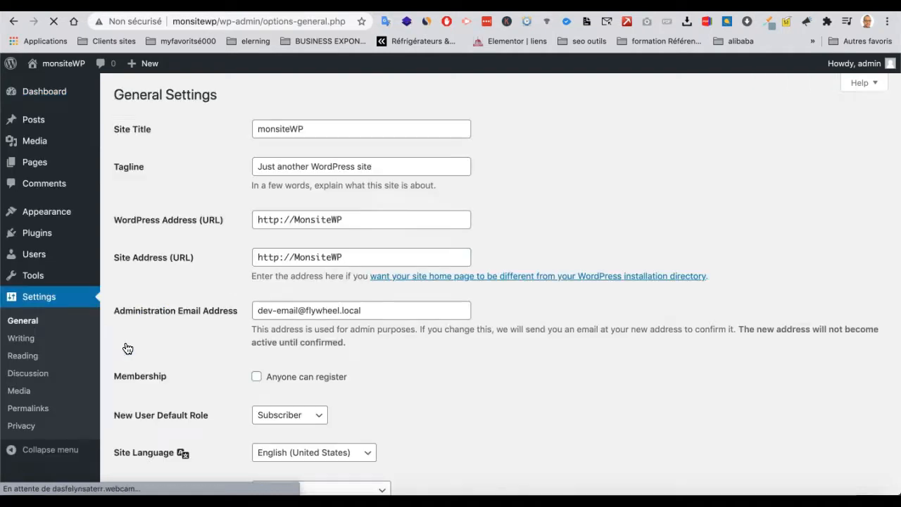
{"action": "left_click", "coordinate": [279, 219]}
{"action": "type", "text": "s"}
{"action": "left_click", "coordinate": [280, 257]}
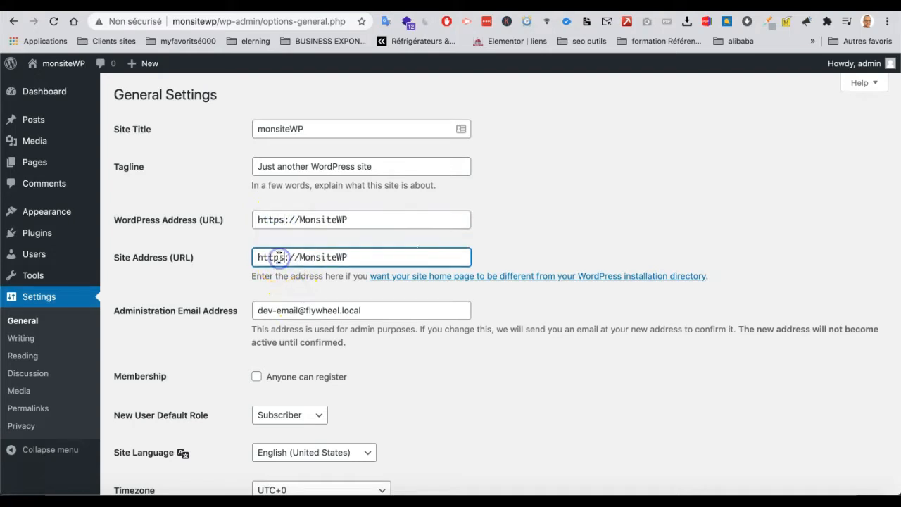
{"action": "type", "text": "s"}
{"action": "scroll", "coordinate": [473, 402], "scroll_direction": "down", "scroll_amount": 10}
{"action": "left_click", "coordinate": [161, 427]}
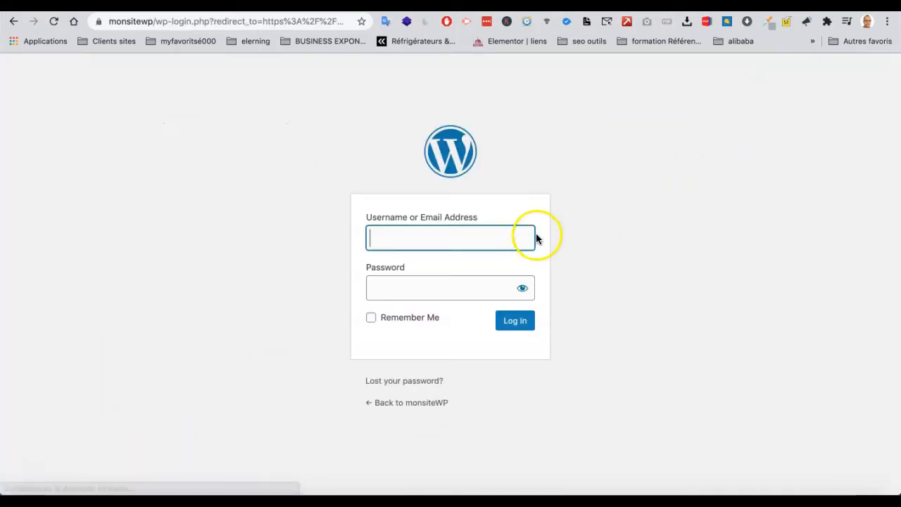
Step: Return to the monsiteWP home page and confirm in the padlock details that the connection is secure
{"action": "left_click", "coordinate": [429, 405]}
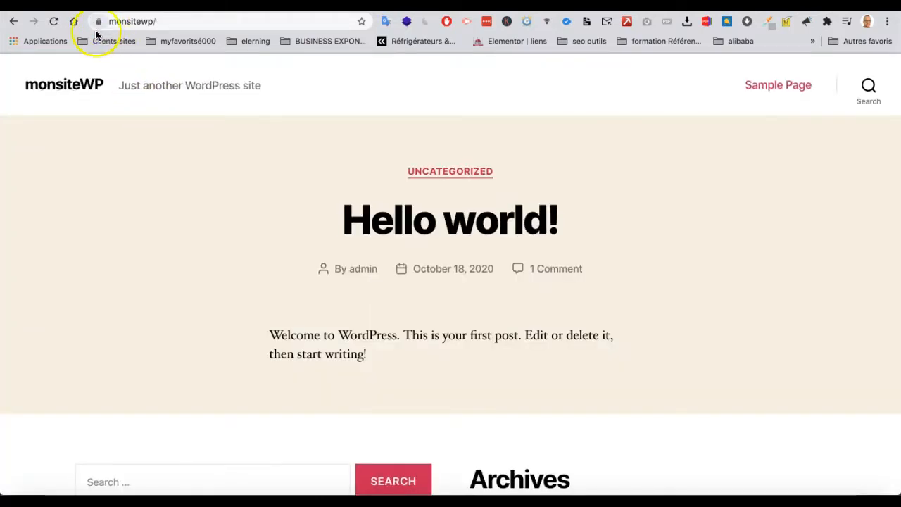
{"action": "left_click", "coordinate": [98, 22]}
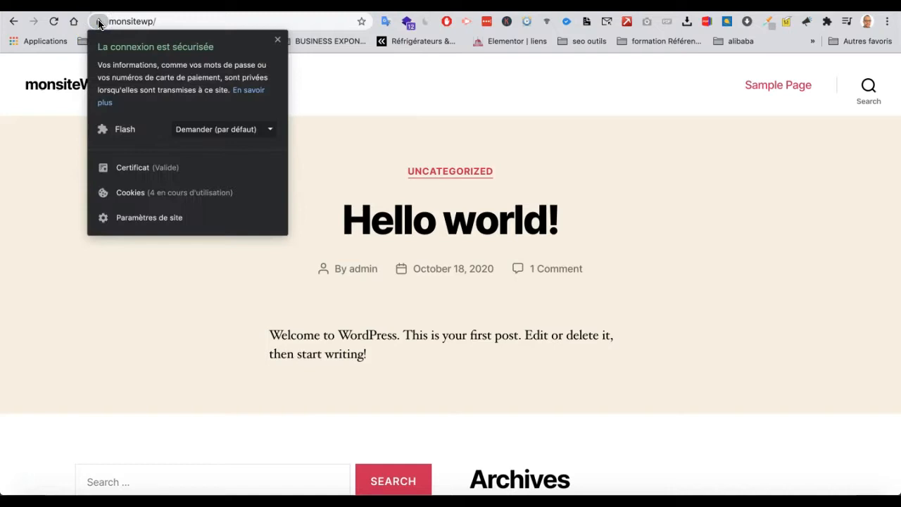
{"action": "left_click", "coordinate": [100, 24]}
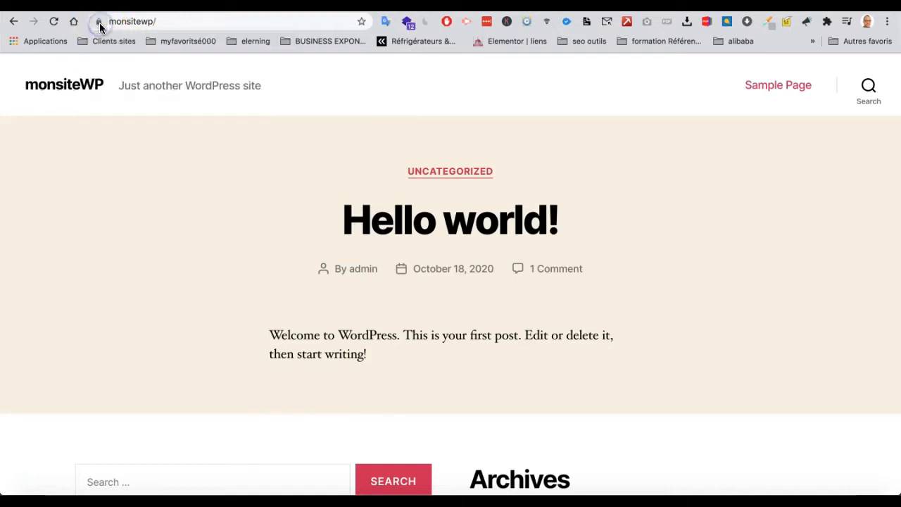